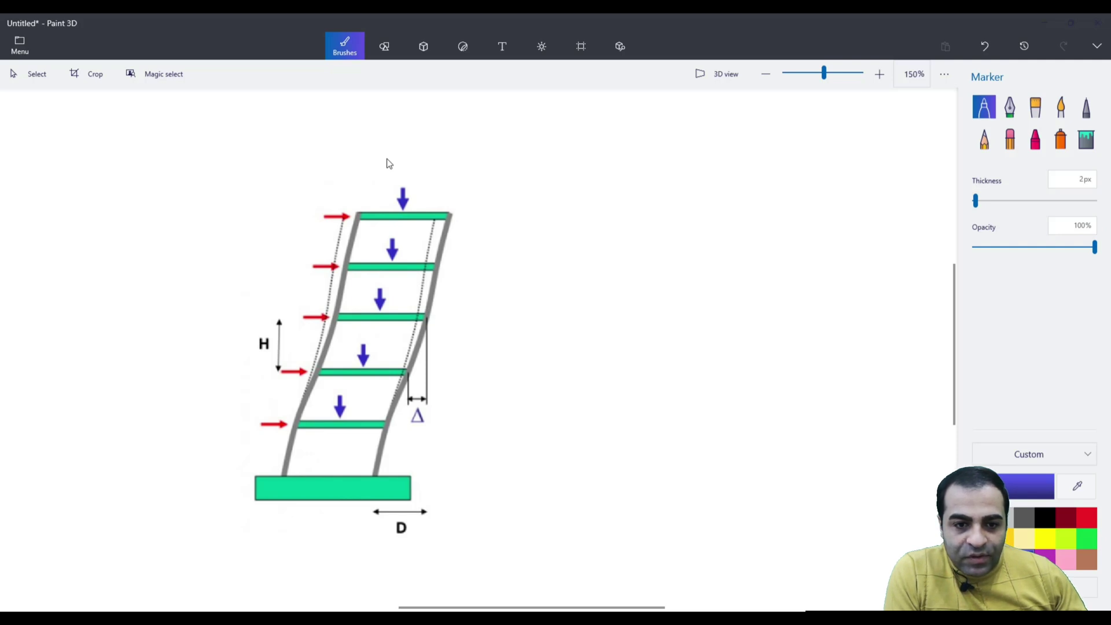
# - Handwrite the '2story' label between the second-story floor beams
pyautogui.moveTo(340, 331)
pyautogui.mouseDown()
pyautogui.moveTo(357, 344)
pyautogui.moveTo(380, 334)
pyautogui.mouseUp()
pyautogui.moveTo(373, 328)
pyautogui.mouseDown()
pyautogui.moveTo(378, 343)
pyautogui.moveTo(403, 330)
pyautogui.moveTo(407, 350)
pyautogui.mouseUp()
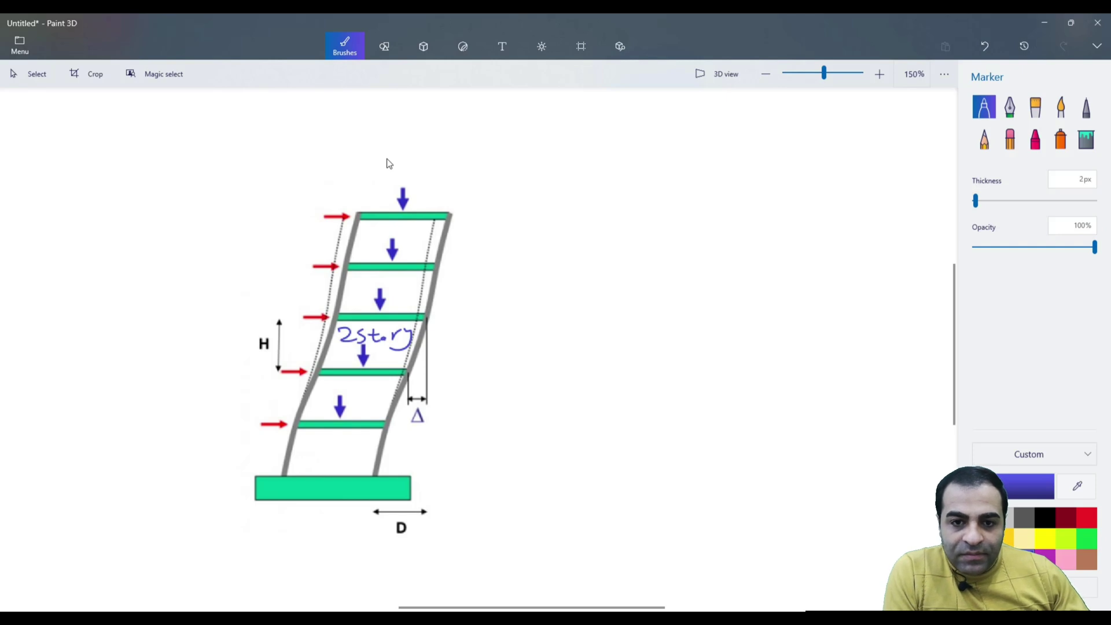
pyautogui.moveTo(387, 163); pyautogui.dragTo(386, 164)
# - Begin writing 'D = absolute' to the right of the frame diagram
pyautogui.moveTo(526, 201); pyautogui.dragTo(526, 215)
pyautogui.moveTo(530, 187)
pyautogui.mouseDown()
pyautogui.moveTo(531, 215)
pyautogui.moveTo(606, 208)
pyautogui.moveTo(610, 221)
pyautogui.mouseUp()
pyautogui.moveTo(631, 193)
pyautogui.mouseDown()
pyautogui.moveTo(628, 222)
pyautogui.moveTo(651, 212)
pyautogui.moveTo(648, 224)
pyautogui.moveTo(730, 223)
pyautogui.mouseUp()
# - Complete the note as 'D = absolute displacement'
pyautogui.moveTo(719, 208); pyautogui.dragTo(851, 227)
pyautogui.moveTo(861, 219); pyautogui.dragTo(929, 236)
pyautogui.moveTo(935, 226); pyautogui.dragTo(936, 247)
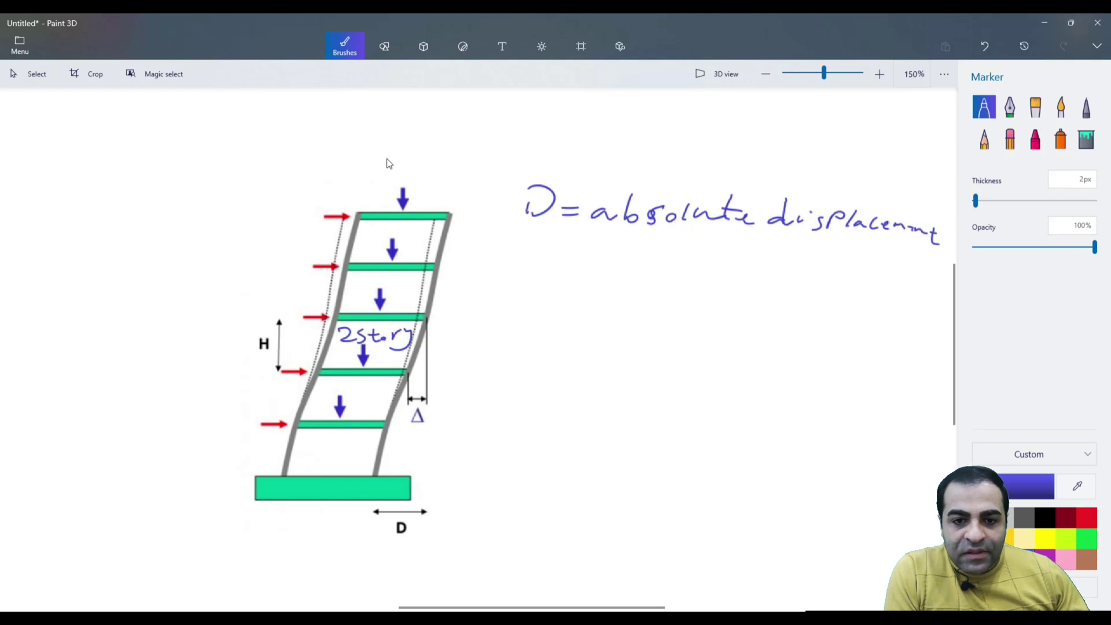
# - Write 'Δ = relative displacement' below it and label '3story' between the upper floors
pyautogui.moveTo(524, 258)
pyautogui.mouseDown()
pyautogui.moveTo(537, 277)
pyautogui.moveTo(510, 279)
pyautogui.moveTo(594, 271)
pyautogui.mouseUp()
pyautogui.moveTo(590, 274); pyautogui.dragTo(627, 281)
pyautogui.moveTo(636, 269)
pyautogui.mouseDown()
pyautogui.moveTo(656, 271)
pyautogui.moveTo(642, 278)
pyautogui.mouseUp()
pyautogui.moveTo(638, 278)
pyautogui.mouseDown()
pyautogui.moveTo(738, 285)
pyautogui.moveTo(722, 284)
pyautogui.mouseUp()
pyautogui.moveTo(748, 280); pyautogui.dragTo(758, 284)
pyautogui.moveTo(776, 275)
pyautogui.mouseDown()
pyautogui.moveTo(769, 287)
pyautogui.moveTo(788, 291)
pyautogui.moveTo(809, 272)
pyautogui.moveTo(830, 288)
pyautogui.mouseUp()
pyautogui.moveTo(844, 280)
pyautogui.mouseDown()
pyautogui.moveTo(836, 288)
pyautogui.moveTo(906, 292)
pyautogui.mouseUp()
pyautogui.moveTo(910, 279); pyautogui.dragTo(918, 290)
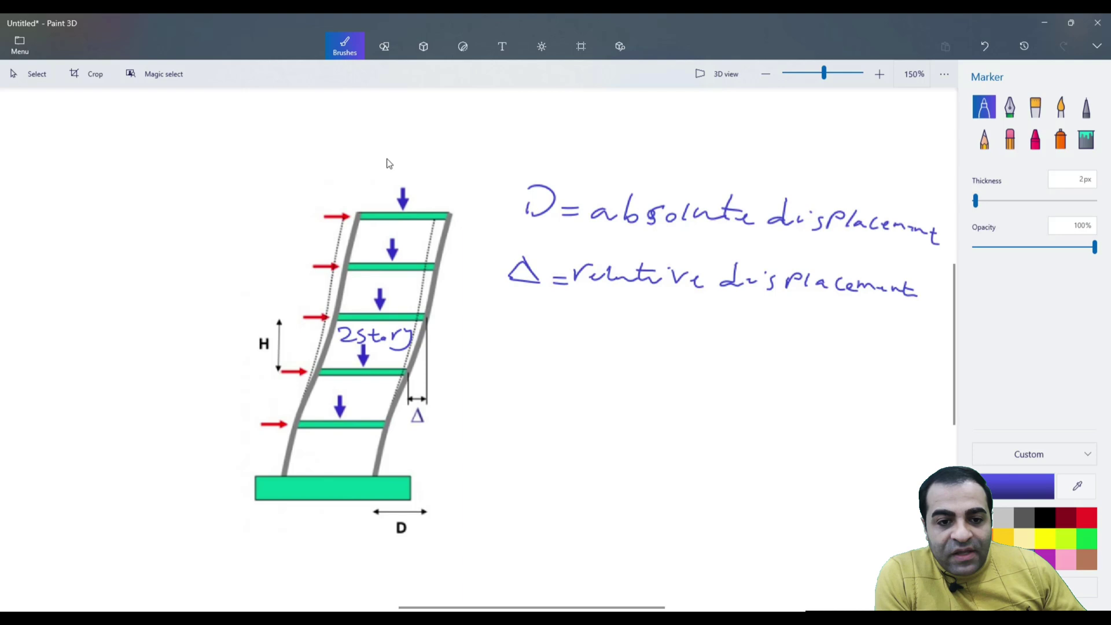
pyautogui.moveTo(352, 278)
pyautogui.mouseDown()
pyautogui.moveTo(372, 292)
pyautogui.moveTo(405, 282)
pyautogui.moveTo(429, 290)
pyautogui.mouseUp()
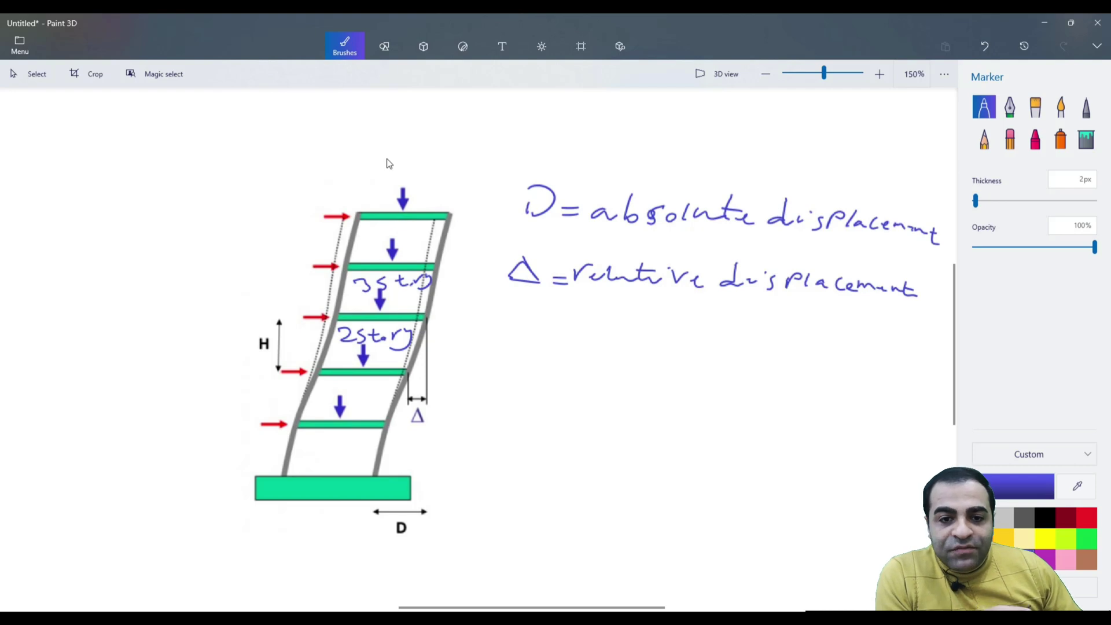
# - Handwrite 'Drift', an equals sign and the Δ/H fraction under the two definitions
pyautogui.moveTo(492, 347)
pyautogui.mouseDown()
pyautogui.moveTo(495, 366)
pyautogui.moveTo(533, 340)
pyautogui.moveTo(537, 363)
pyautogui.moveTo(551, 368)
pyautogui.moveTo(587, 351)
pyautogui.moveTo(598, 364)
pyautogui.moveTo(624, 357)
pyautogui.mouseUp()
pyautogui.moveTo(611, 364)
pyautogui.mouseDown()
pyautogui.moveTo(678, 348)
pyautogui.moveTo(674, 364)
pyautogui.moveTo(642, 364)
pyautogui.moveTo(659, 392)
pyautogui.moveTo(674, 394)
pyautogui.mouseUp()
pyautogui.moveTo(660, 386); pyautogui.dragTo(679, 384)
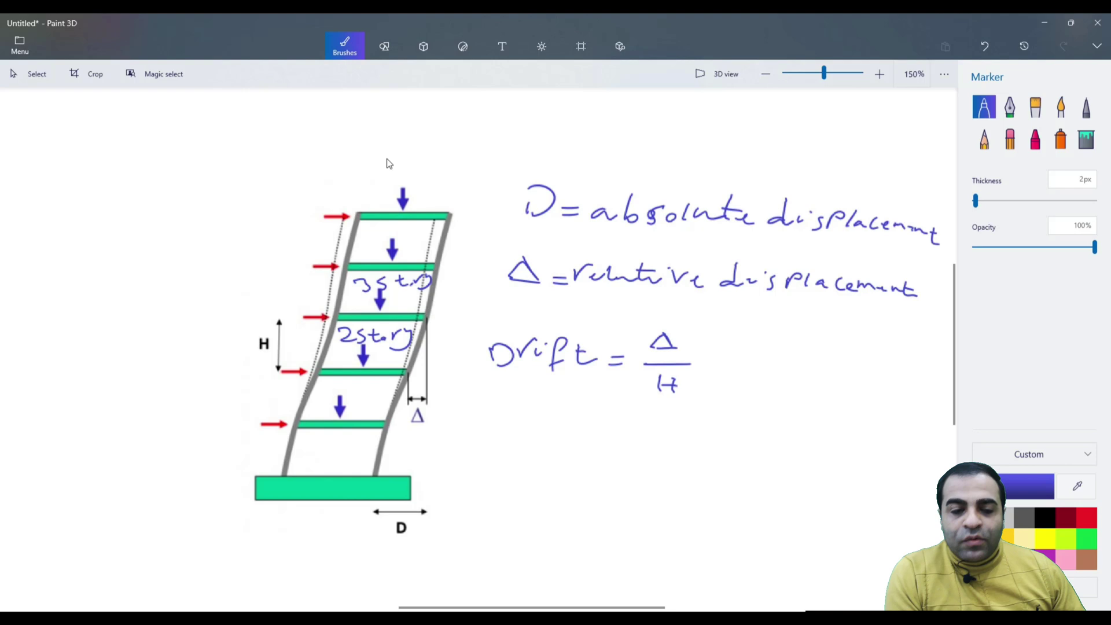